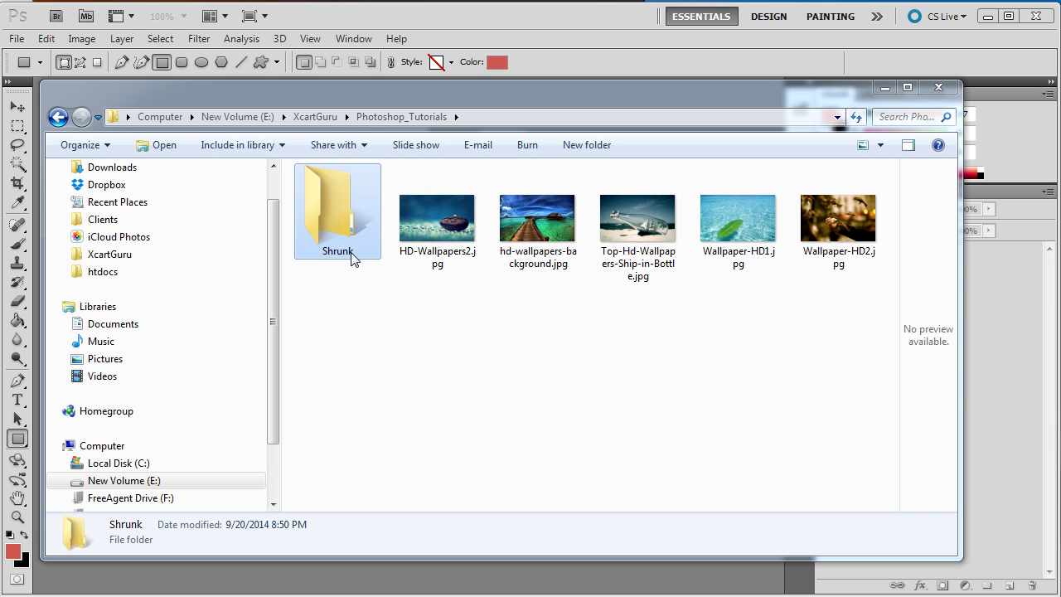
Step: Open HD-Wallpapers2.jpg in Adobe Photoshop CS5 through Explorer's Open with menu
left_click(437, 237)
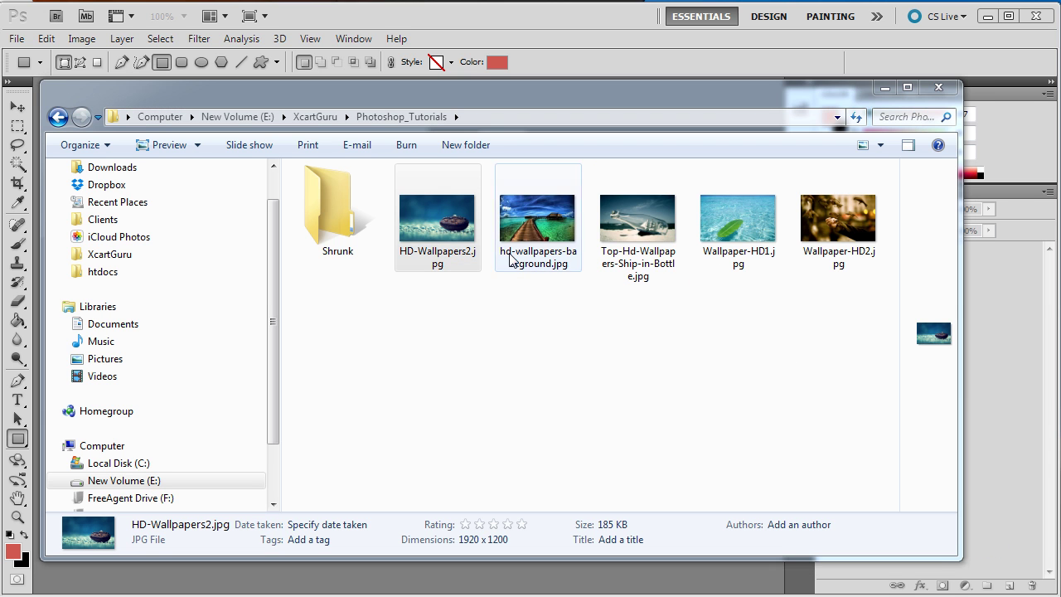
left_click(421, 262)
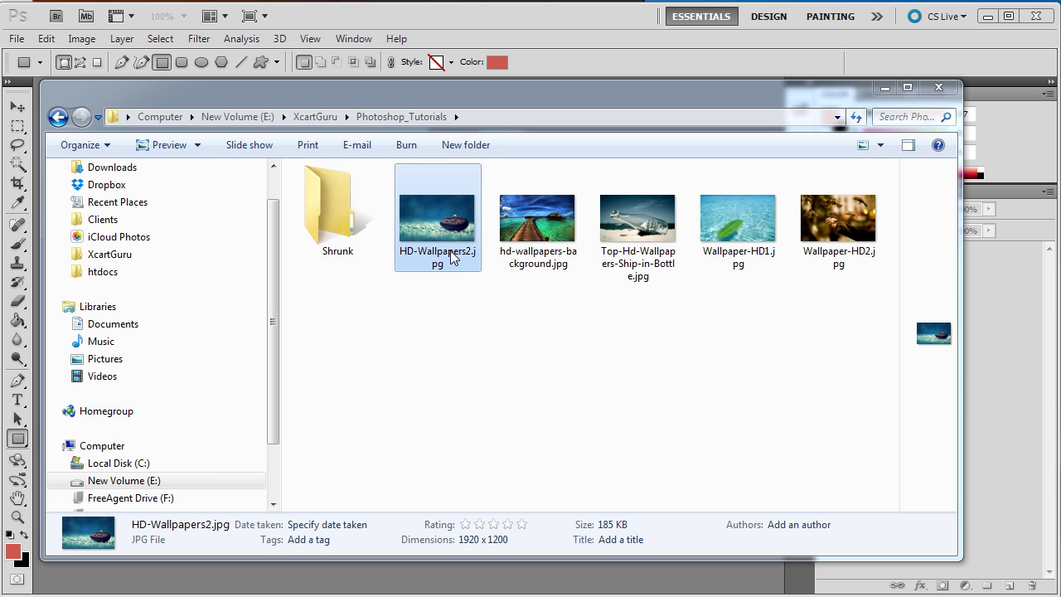
right_click(451, 247)
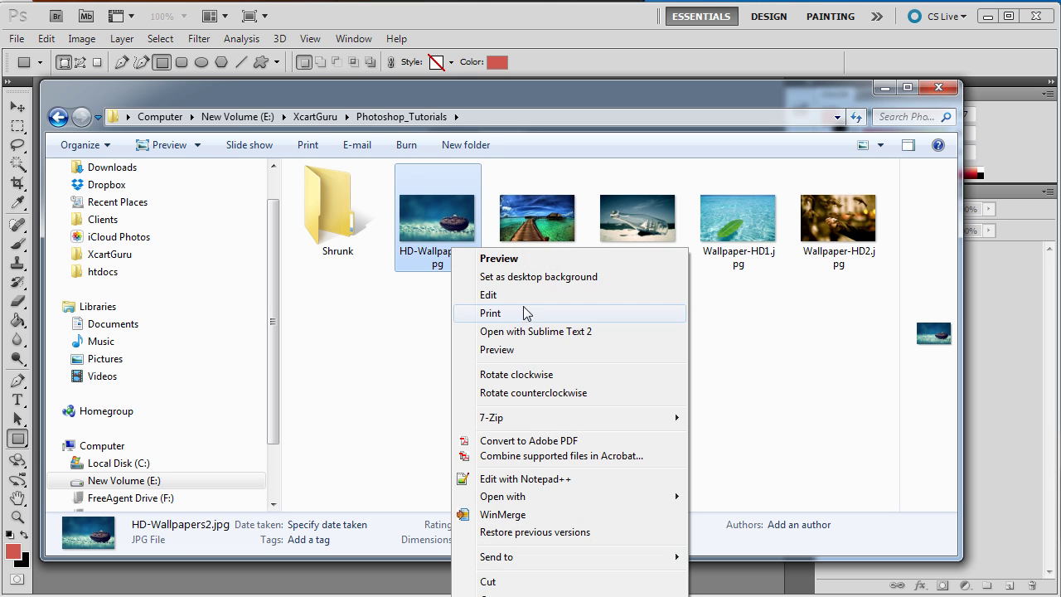
mouse_move(581, 497)
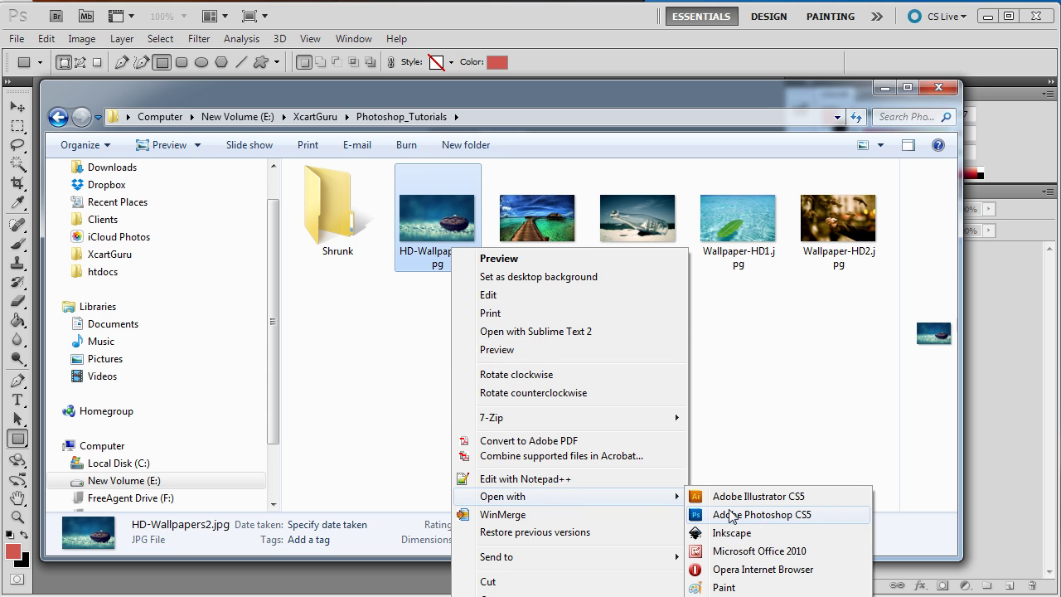
left_click(784, 515)
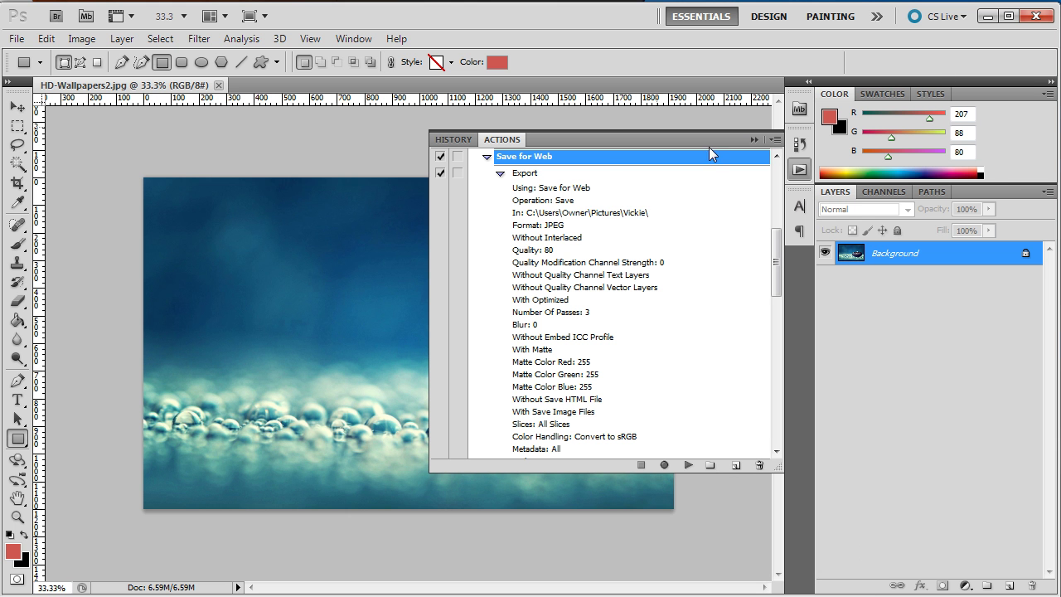
Step: Restore and resize the Actions panel, then collapse the Auto-white-balance and Save for Web actions
left_click(800, 170)
left_click(341, 38)
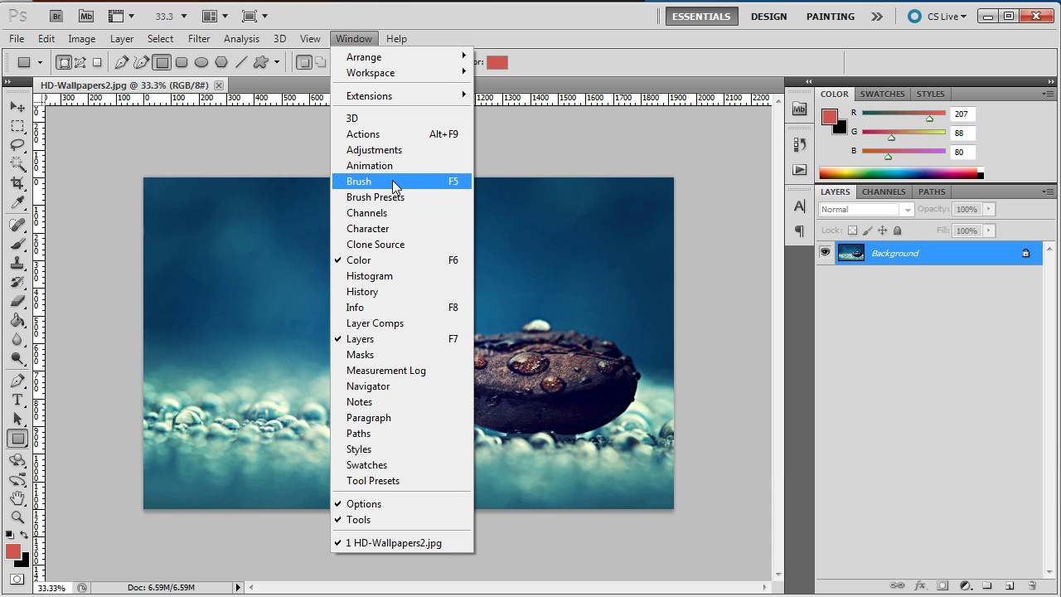
left_click(383, 134)
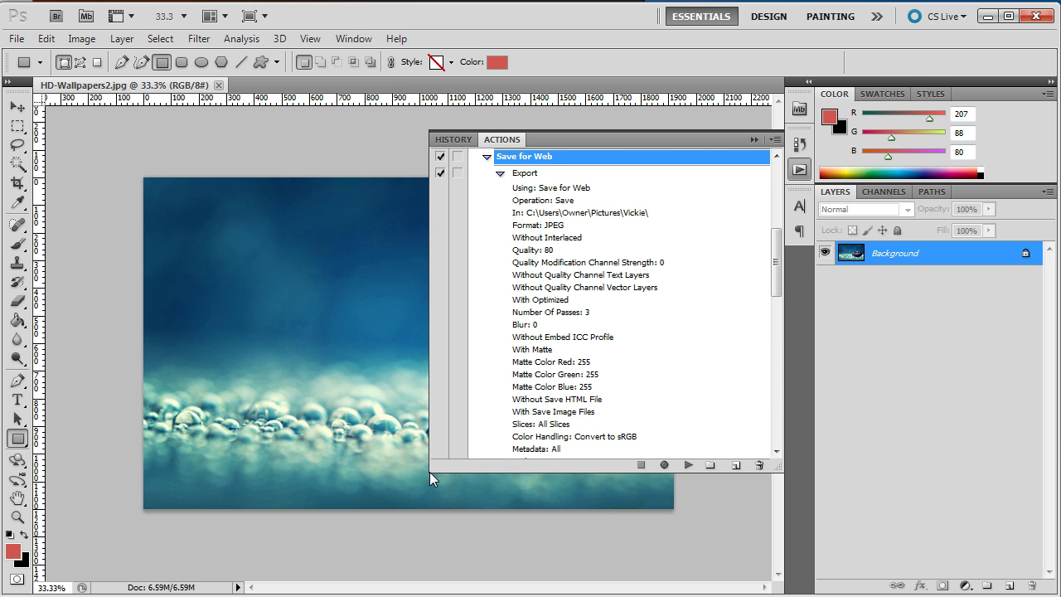
mouse_move(429, 472)
left_mouse_down()
mouse_move(614, 373)
mouse_move(653, 367)
mouse_move(422, 465)
left_mouse_up()
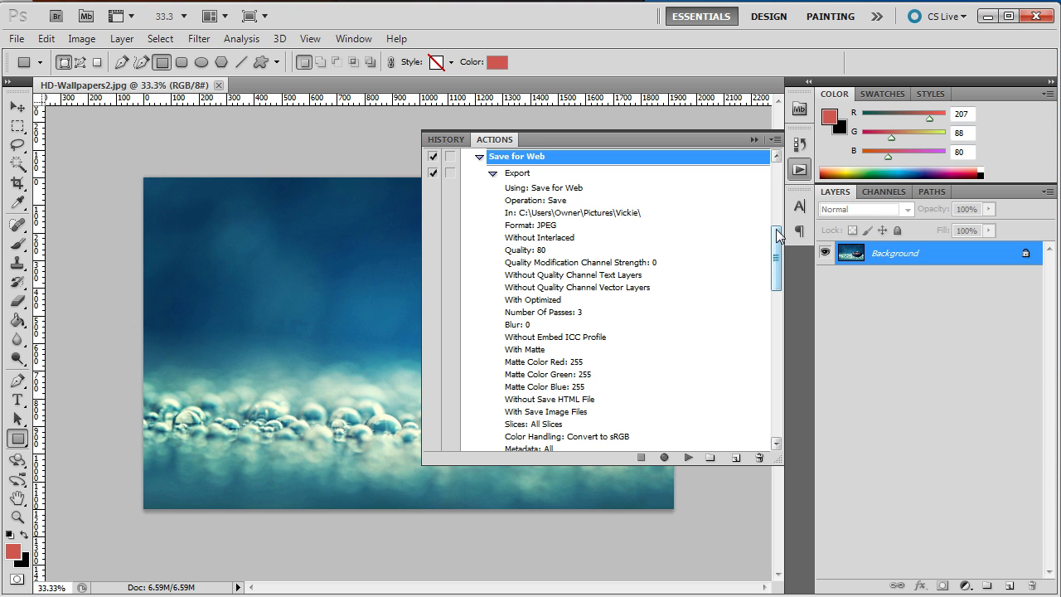
left_click_drag(779, 245, 777, 184)
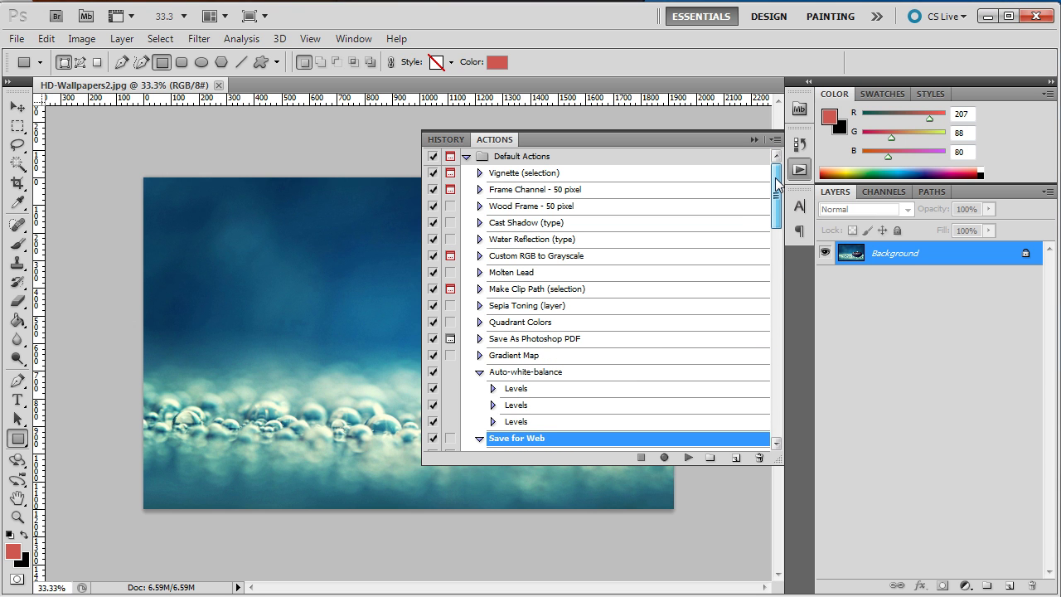
left_click(479, 371)
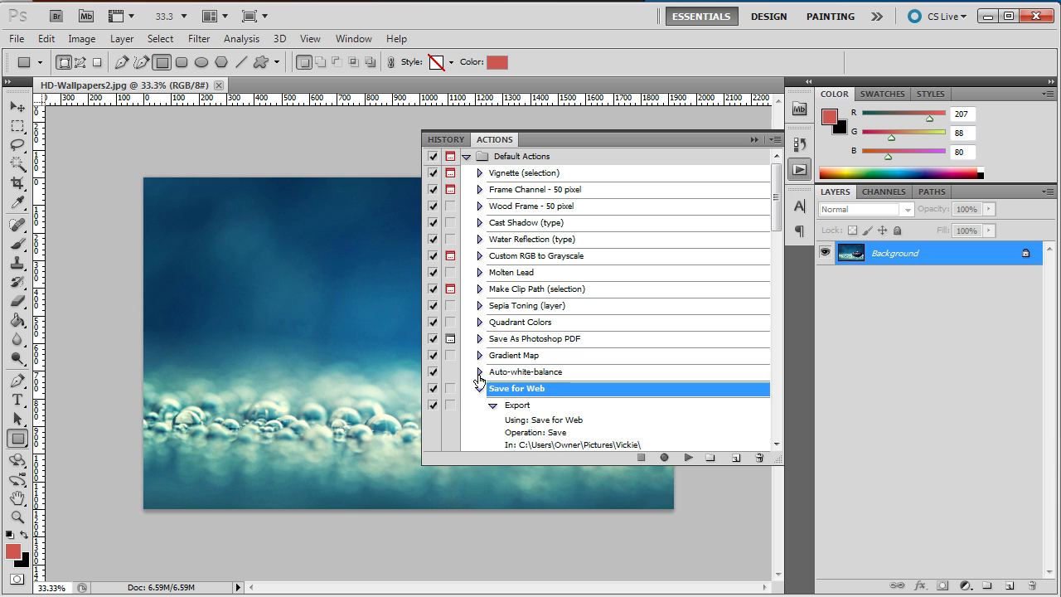
left_click(479, 388)
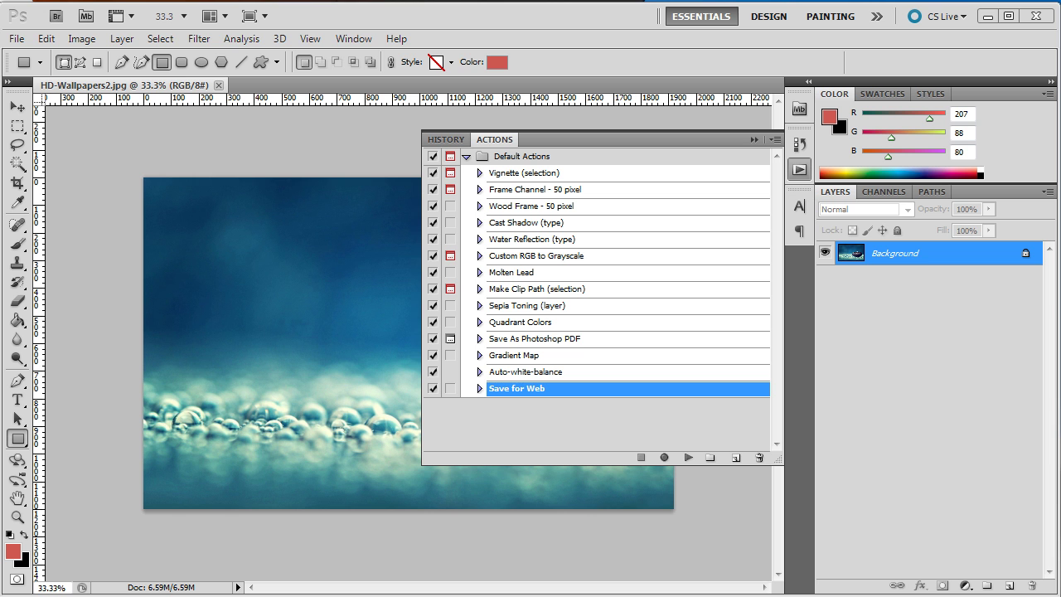
Step: Create a Resize_1920_960 action in Default Actions and begin recording it
left_click(735, 460)
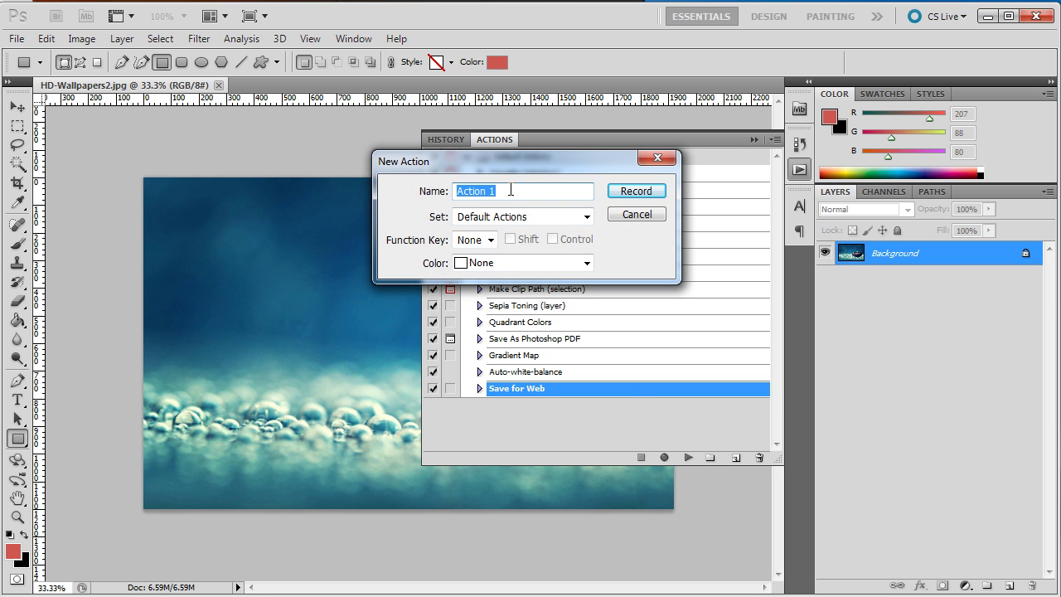
type("Resize_192")
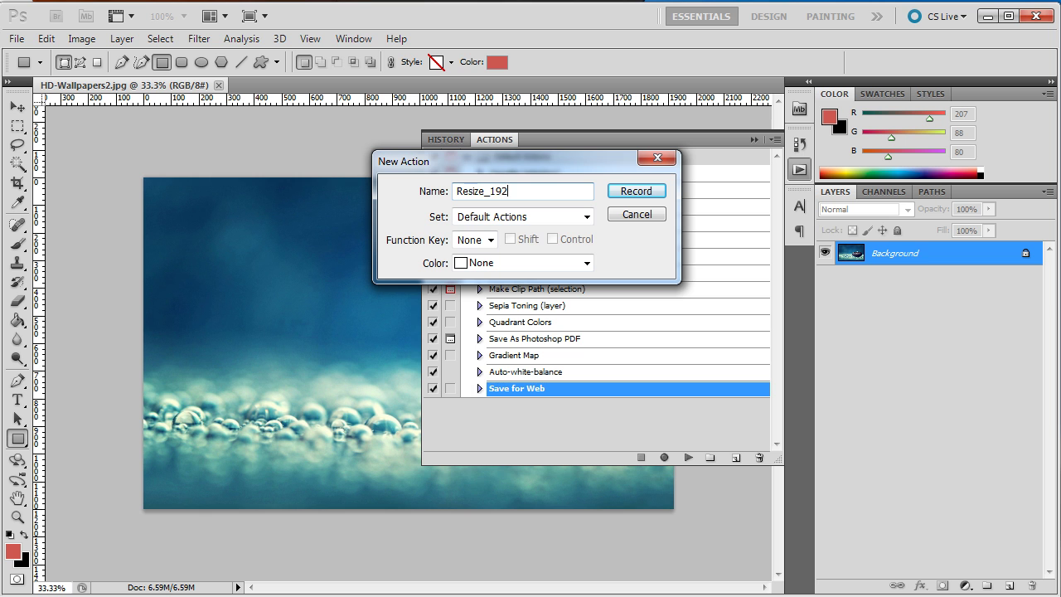
type("0_960")
left_click(645, 193)
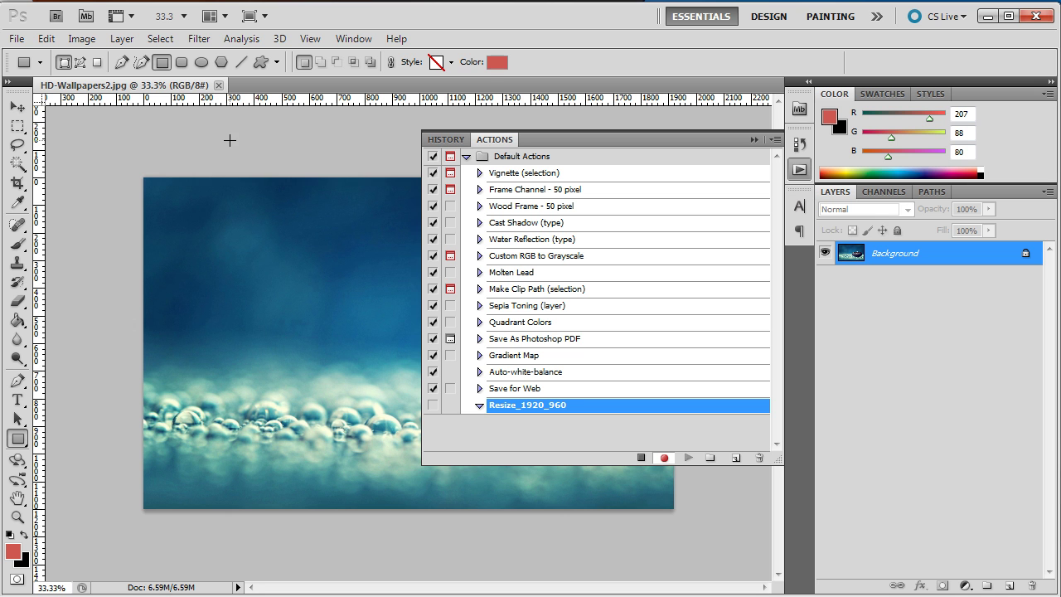
Step: Resize the image to 960 pixels wide (960×600), then bring up Save for Web & Devices
left_click(84, 39)
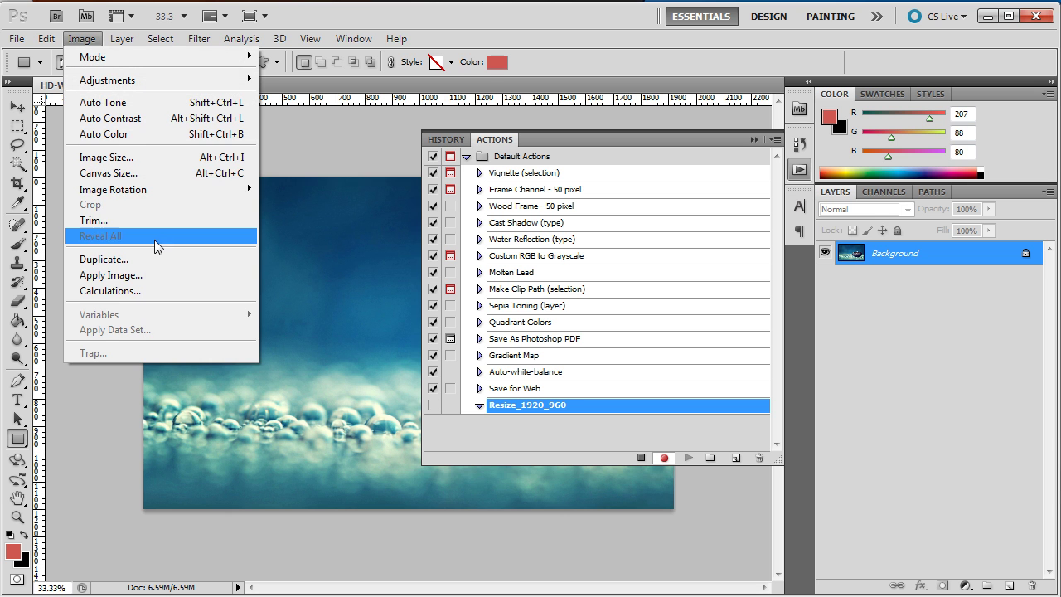
left_click(150, 160)
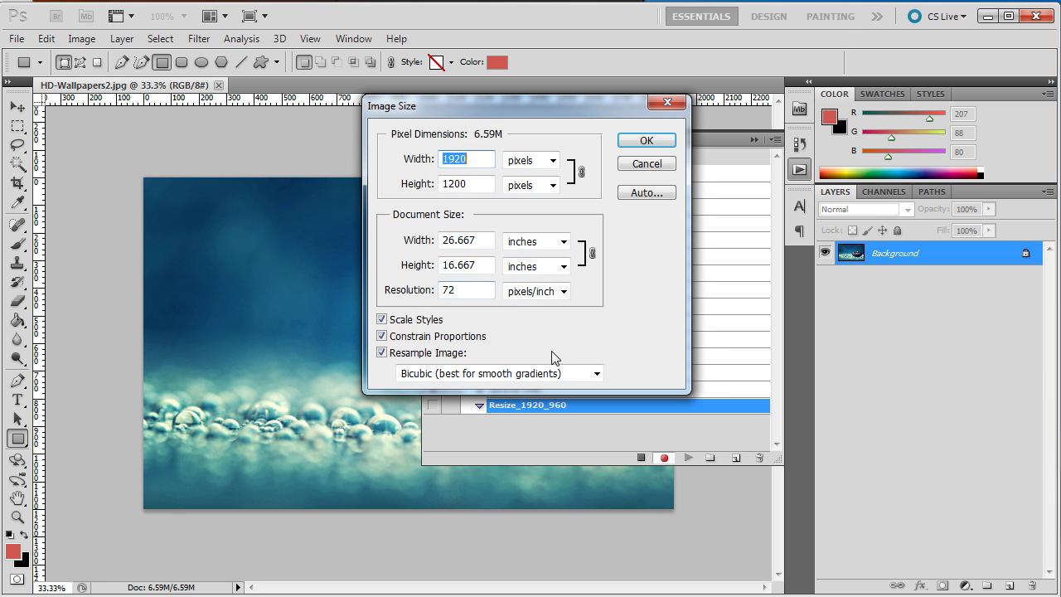
type("960")
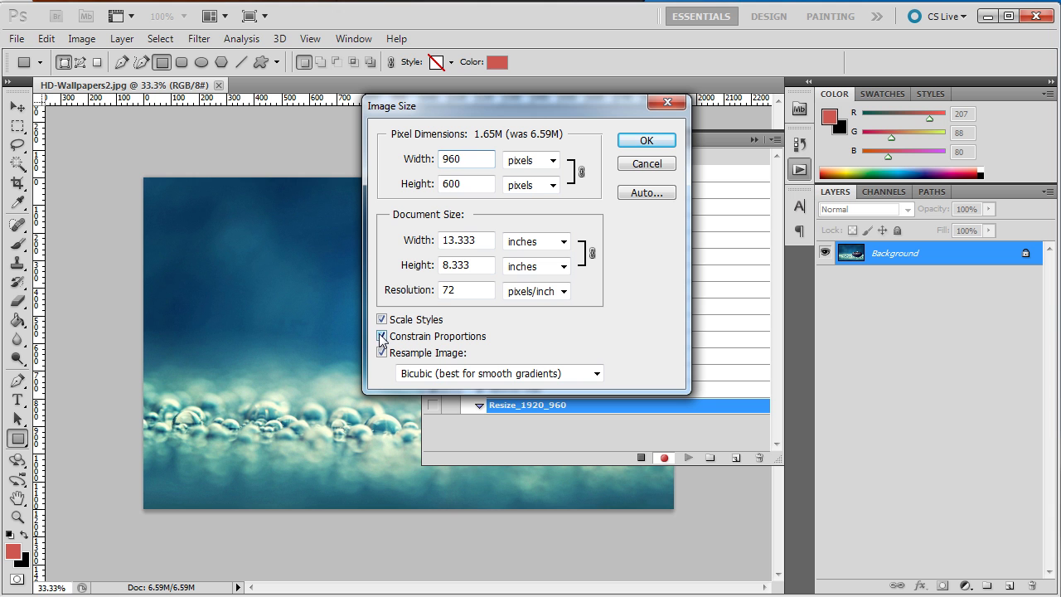
left_click(652, 142)
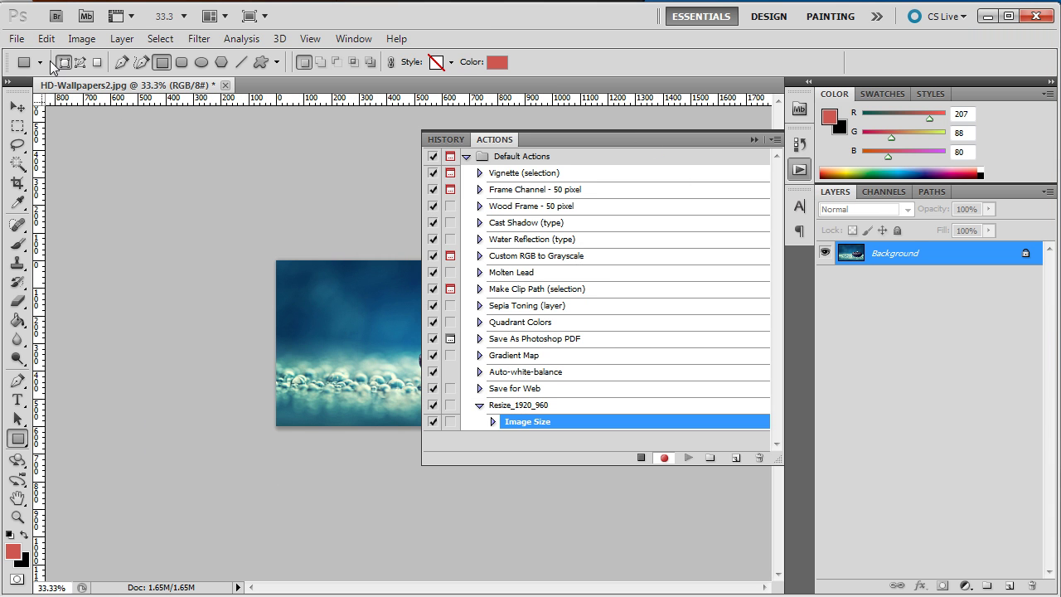
left_click(16, 38)
left_click(161, 323)
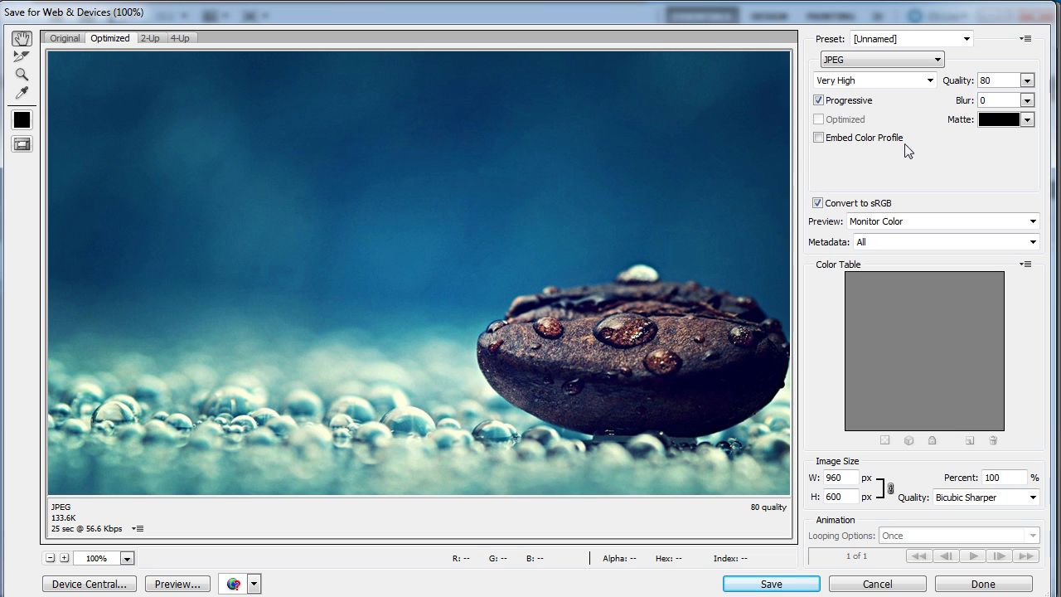
Step: Lower JPEG quality to about 71 and save the optimized HD-Wallpapers2.jpg into Shrunk
left_click(1027, 81)
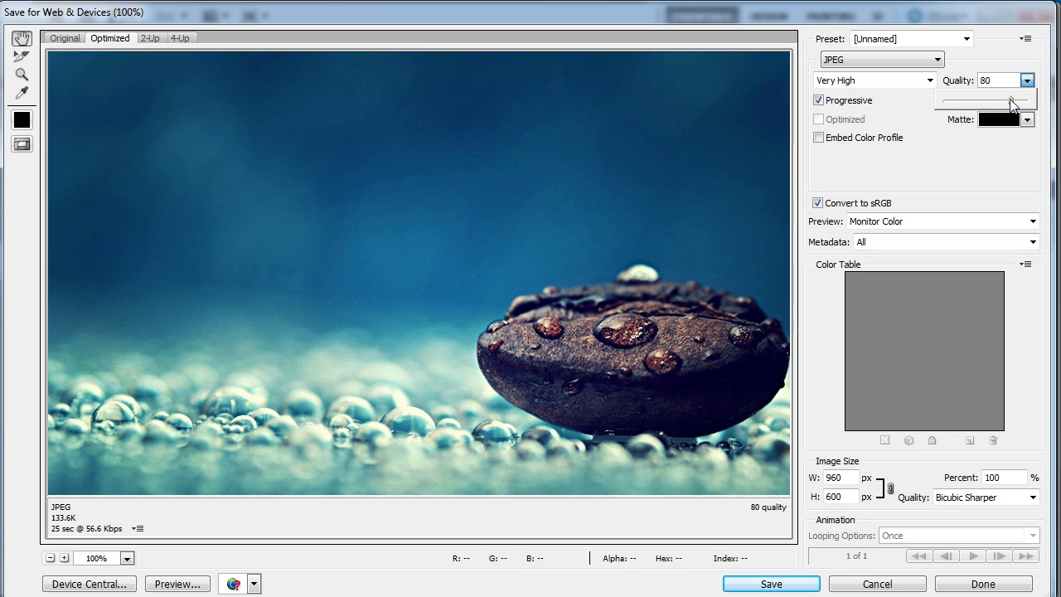
left_click_drag(1011, 104, 1006, 107)
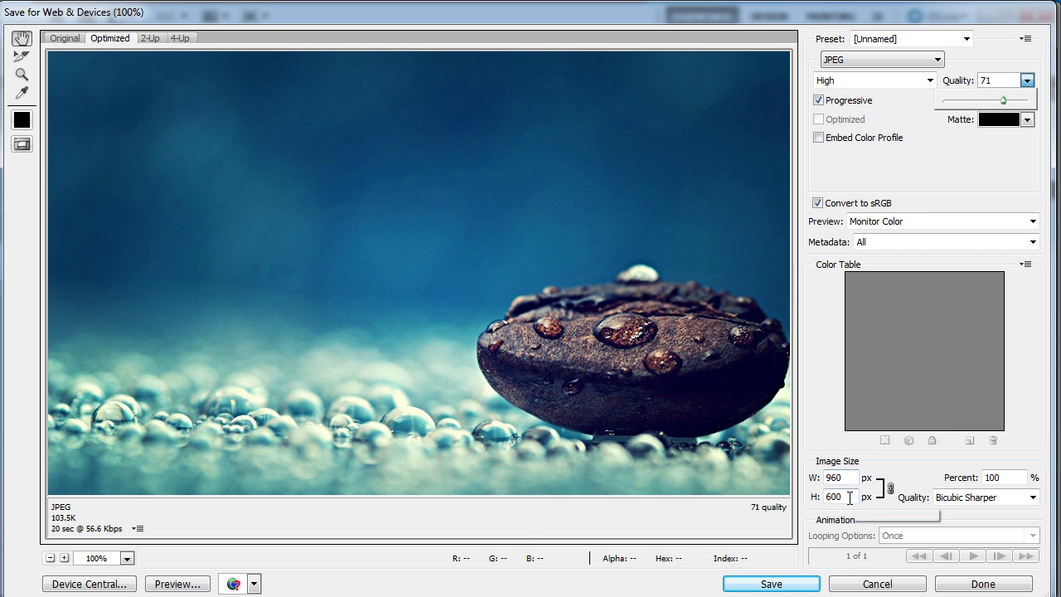
left_click(764, 580)
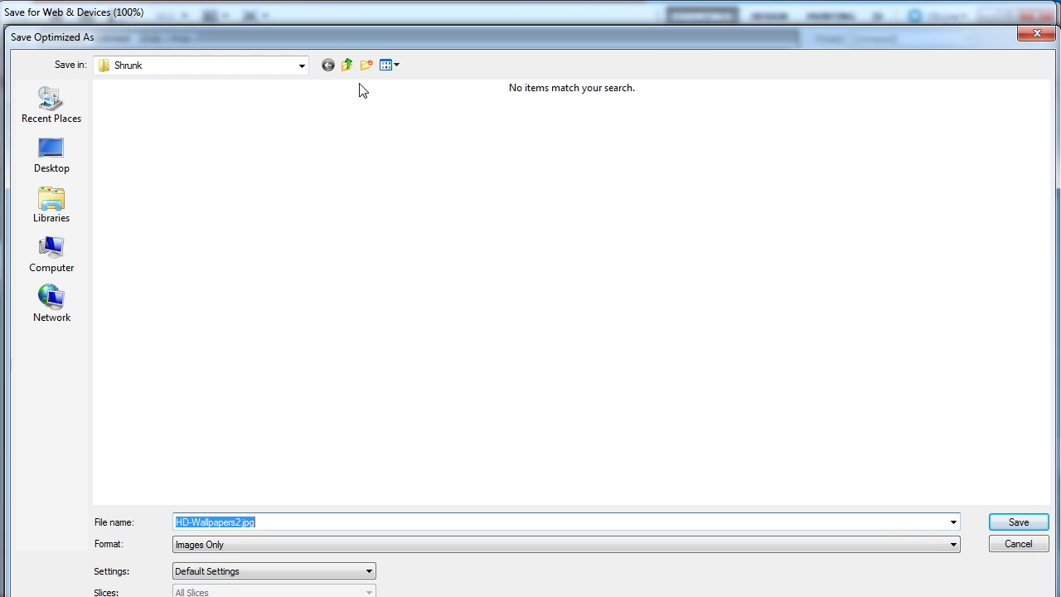
left_click_drag(373, 31, 369, 19)
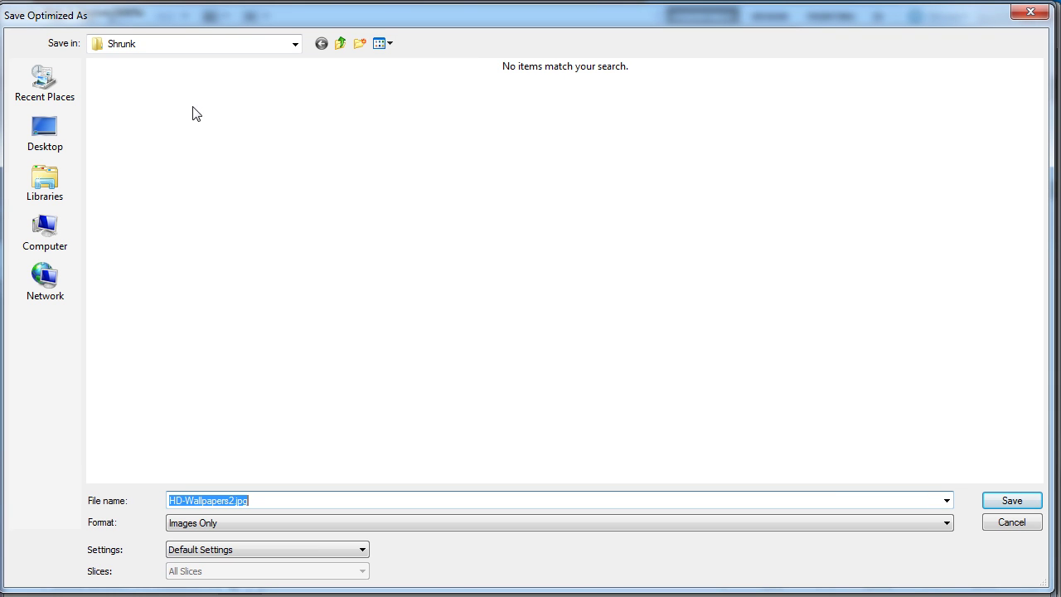
left_click(341, 44)
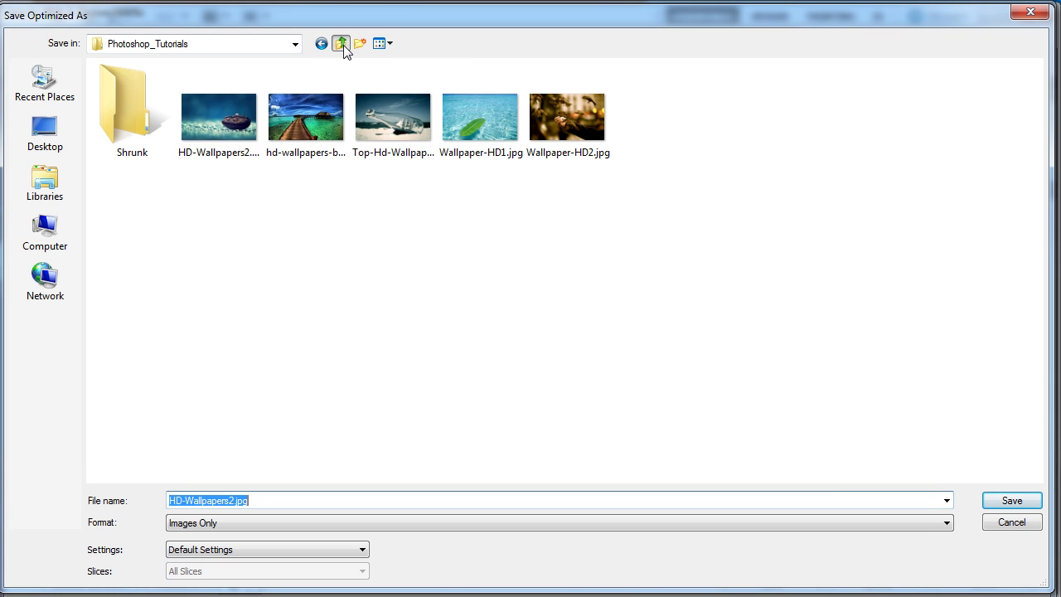
double_click(103, 99)
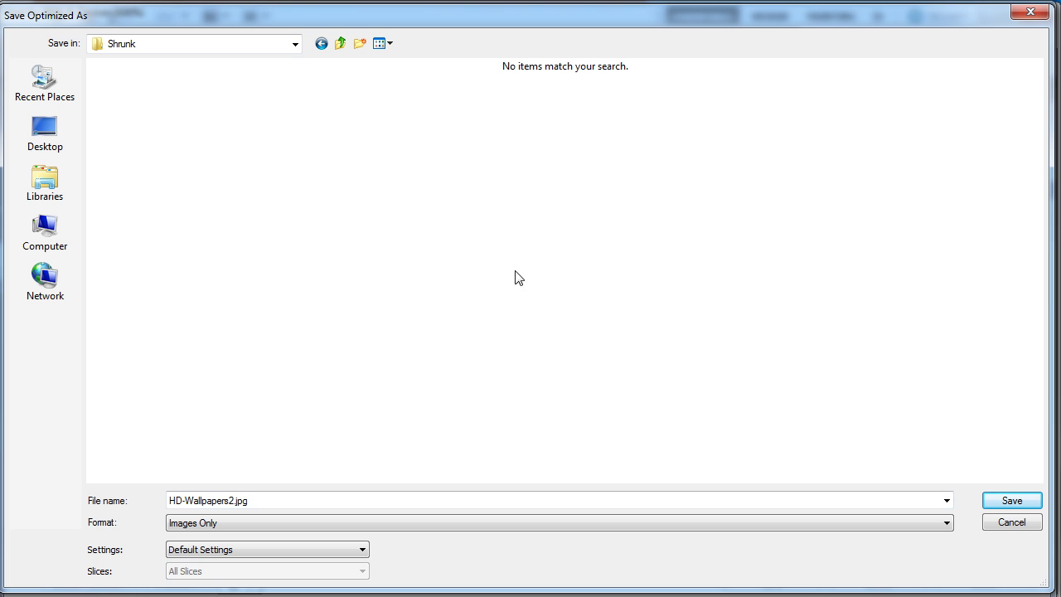
left_click(1013, 500)
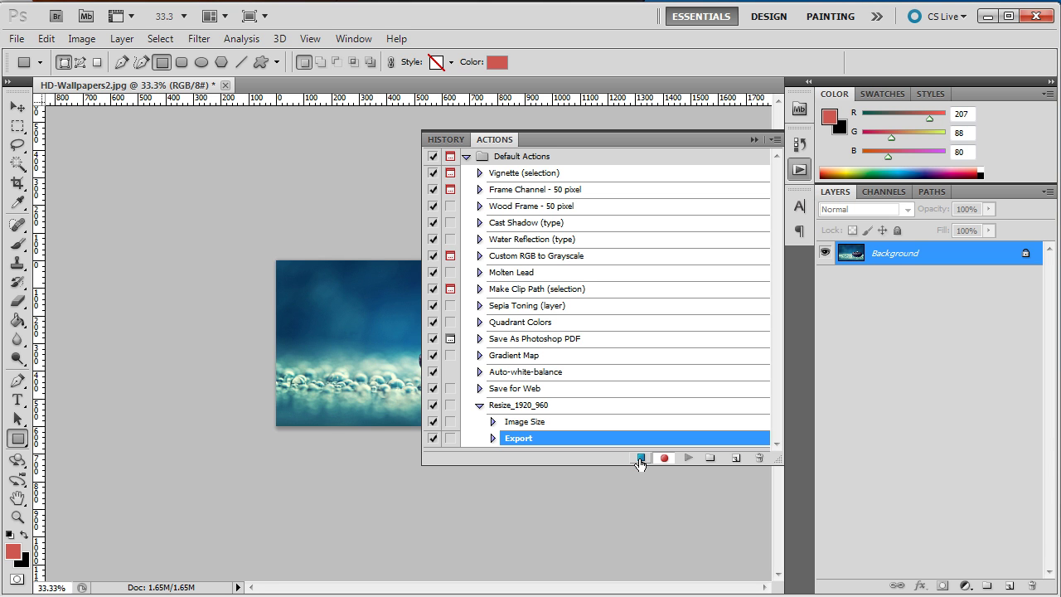
Step: Stop recording the Resize_1920_960 action and re-expand its steps
left_click(641, 460)
left_click(480, 405)
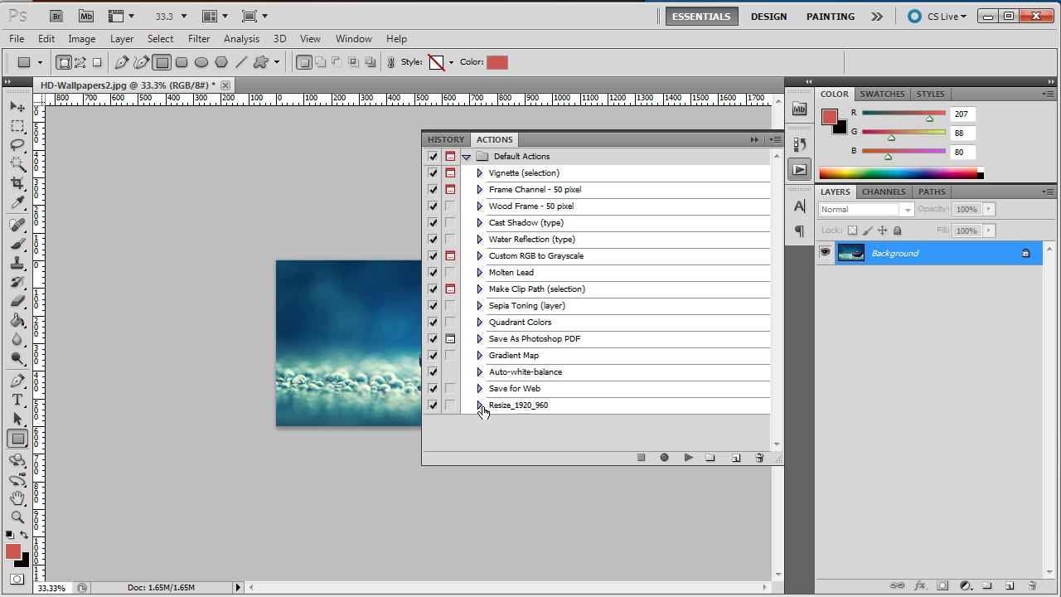
left_click(479, 406)
Step: Review the Image Size and Export step settings, then collapse both
left_click(493, 422)
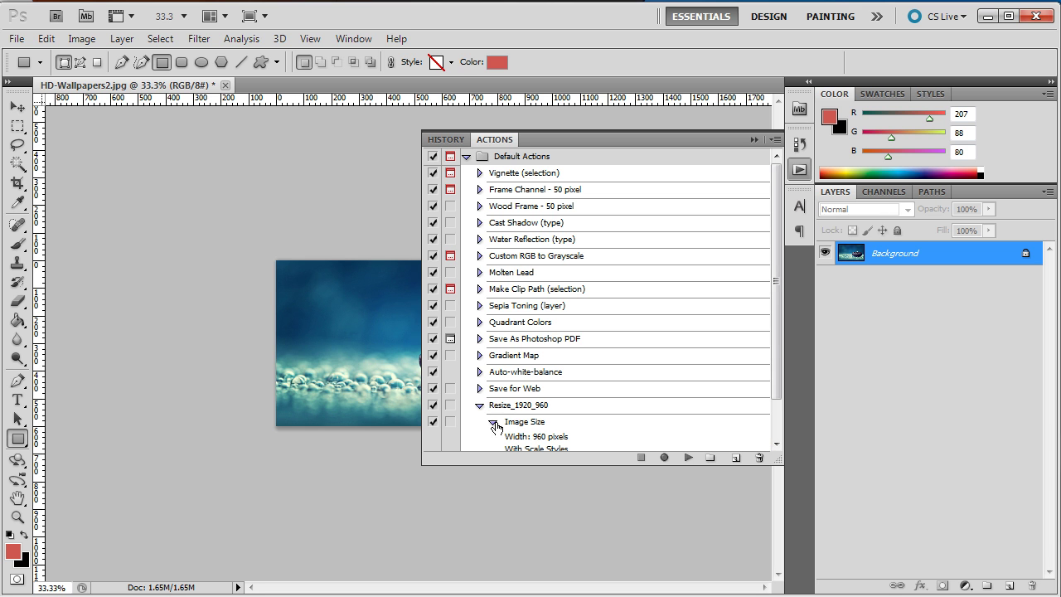
left_click_drag(772, 331, 776, 425)
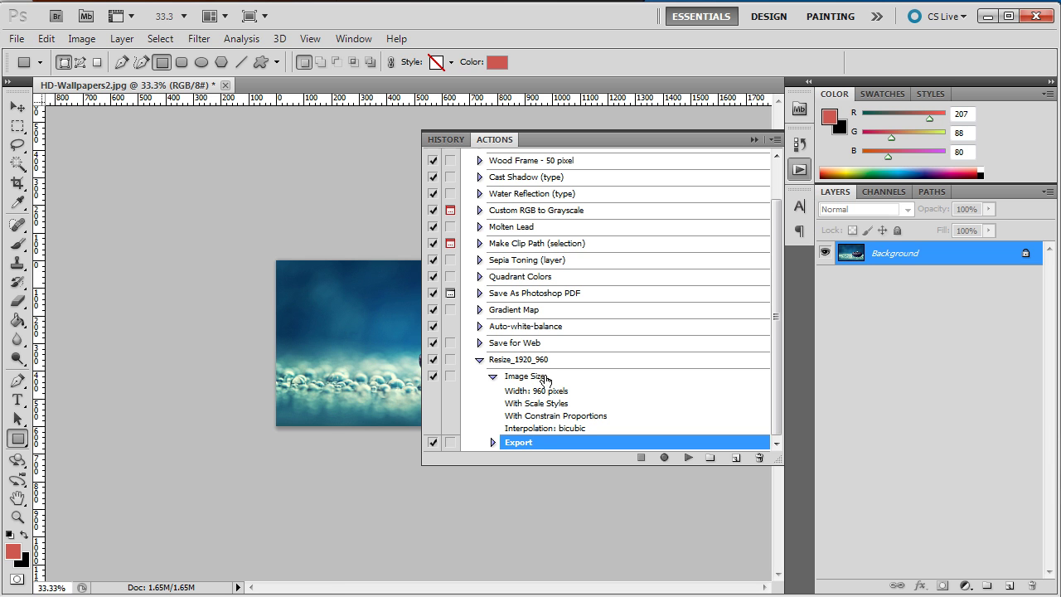
left_click(493, 442)
mouse_move(776, 215)
left_mouse_down()
mouse_move(776, 262)
mouse_move(778, 229)
left_mouse_up()
left_click(491, 308)
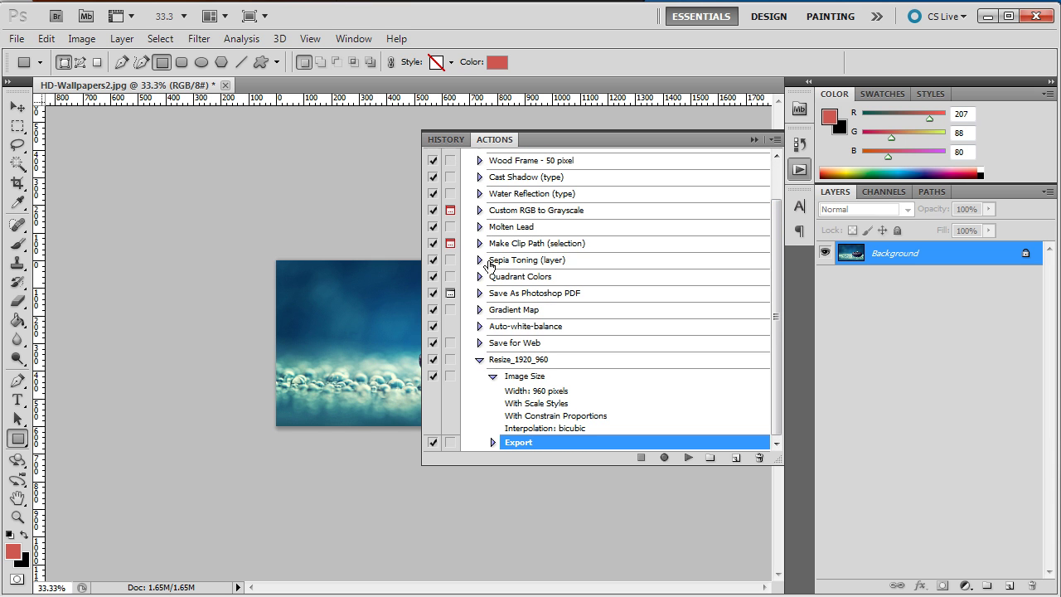
left_click(494, 379)
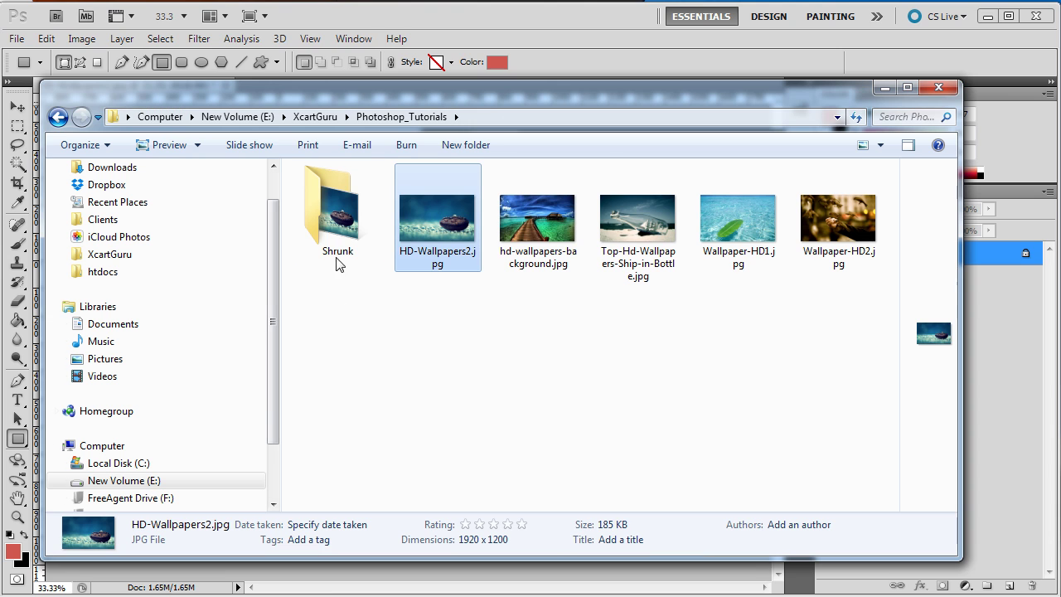
Step: Delete the test HD-Wallpapers2.jpg from the Shrunk folder
left_click(338, 240)
double_click(338, 239)
left_click(344, 241)
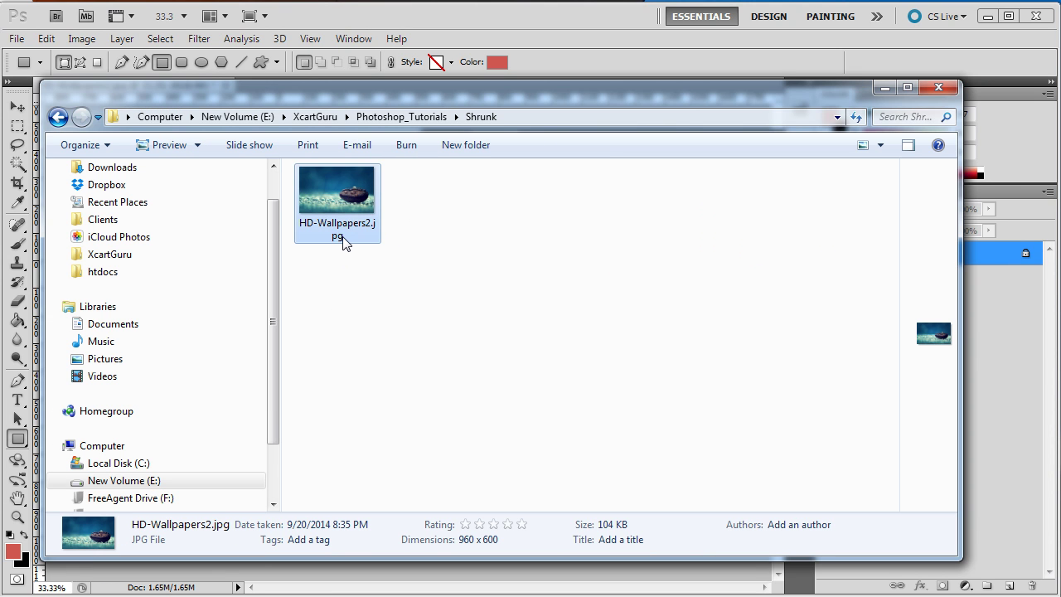
key("Delete")
key("Return")
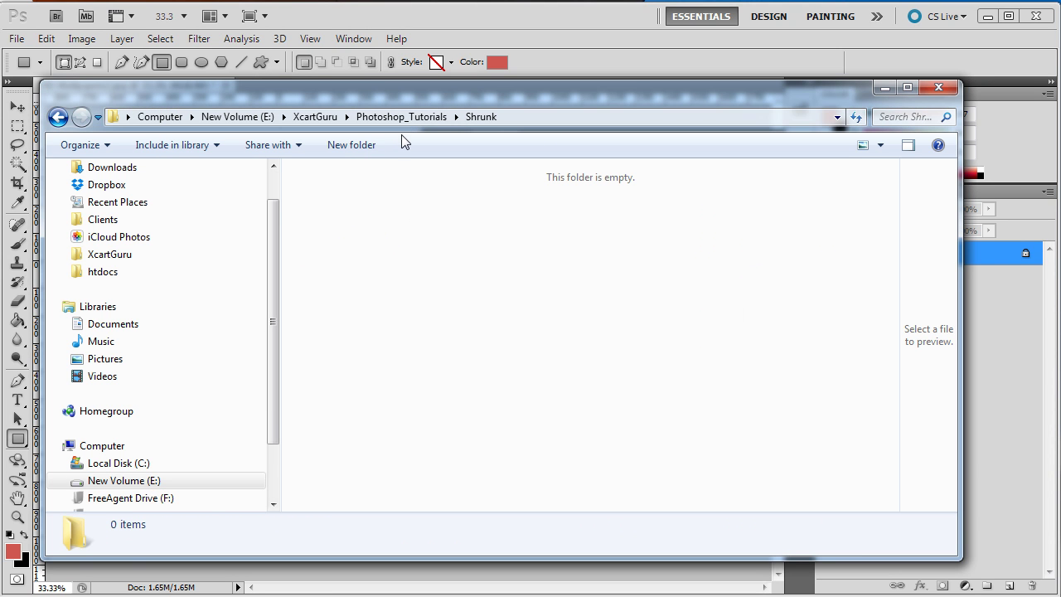
Step: Go back up to Photoshop_Tutorials, move Explorer aside, and return to Photoshop
left_click(412, 120)
left_click_drag(531, 97, 549, 91)
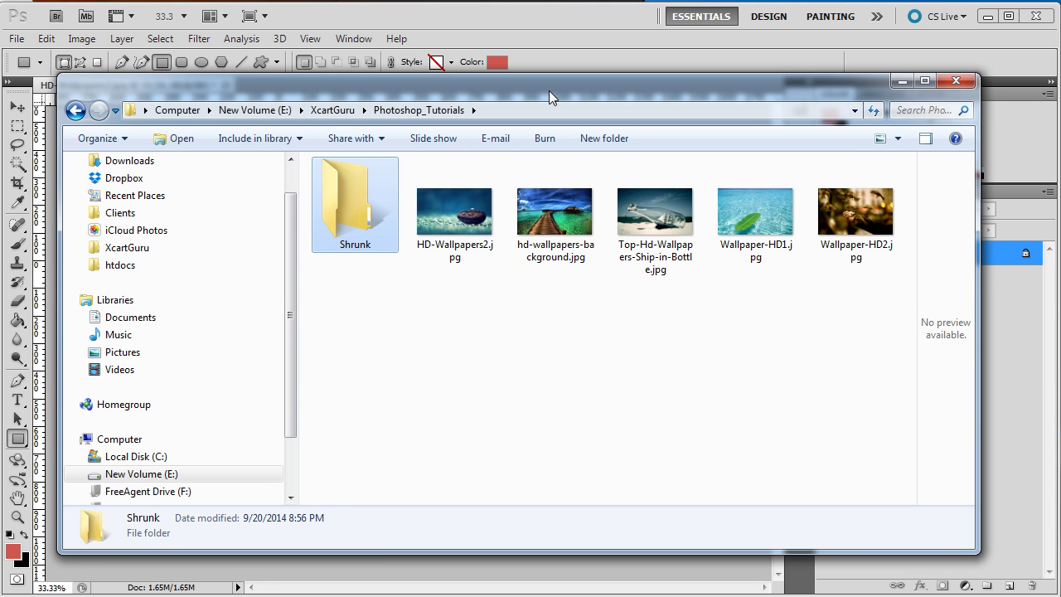
left_click_drag(549, 90, 556, 101)
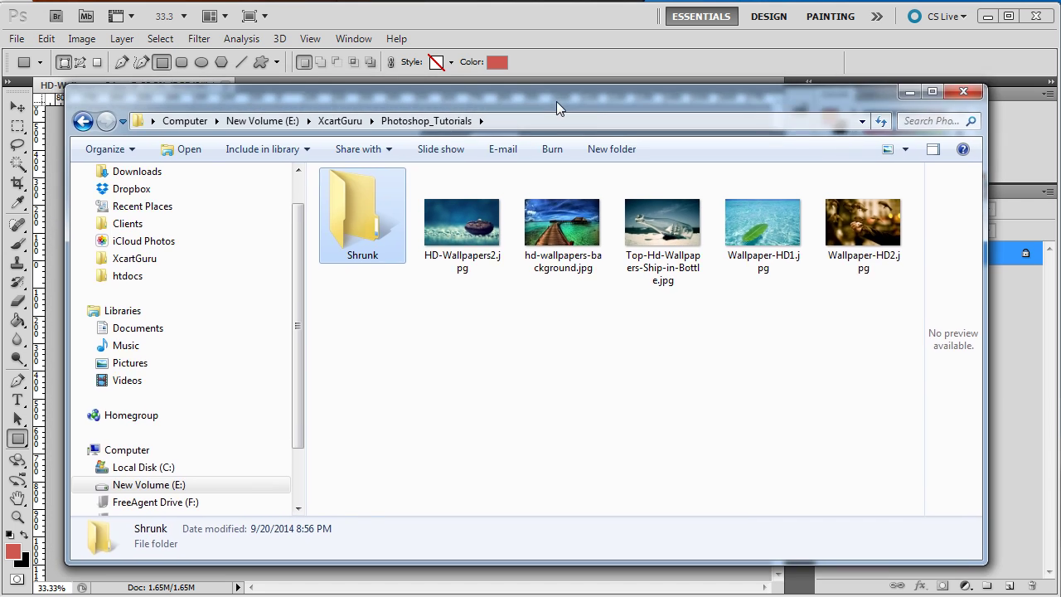
key("alt+Tab")
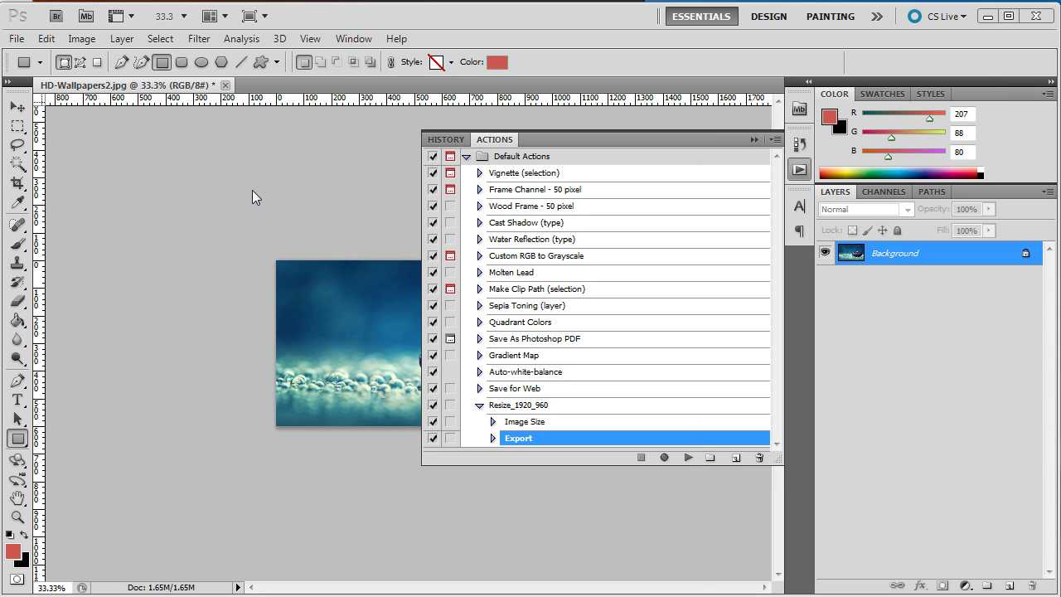
Step: Close the Actions panel, start a File > Automate > Batch run with Resize_1920_960, and browse for the source folder
left_click(799, 169)
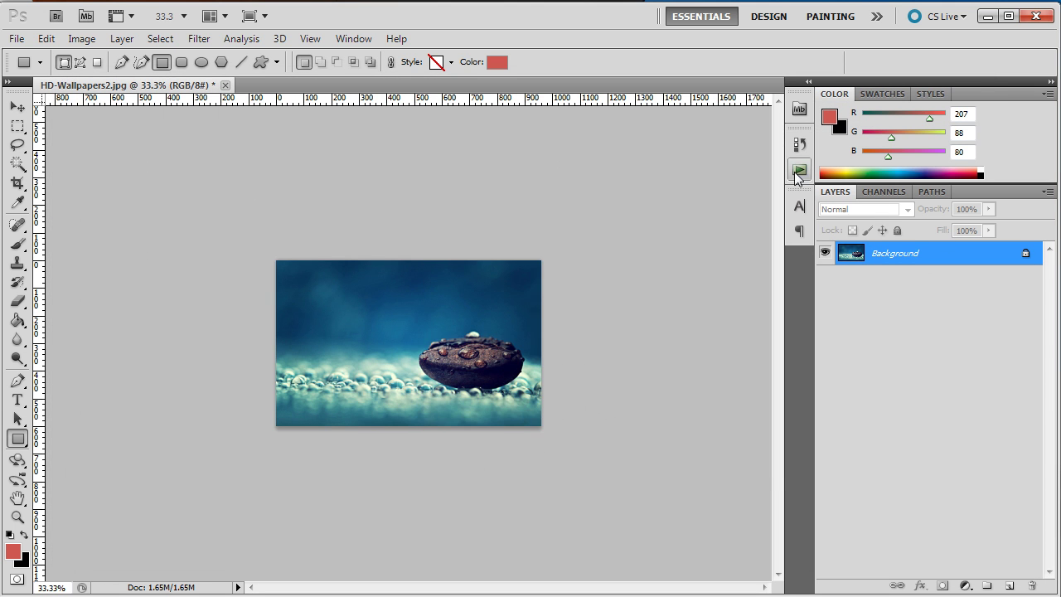
left_click(16, 40)
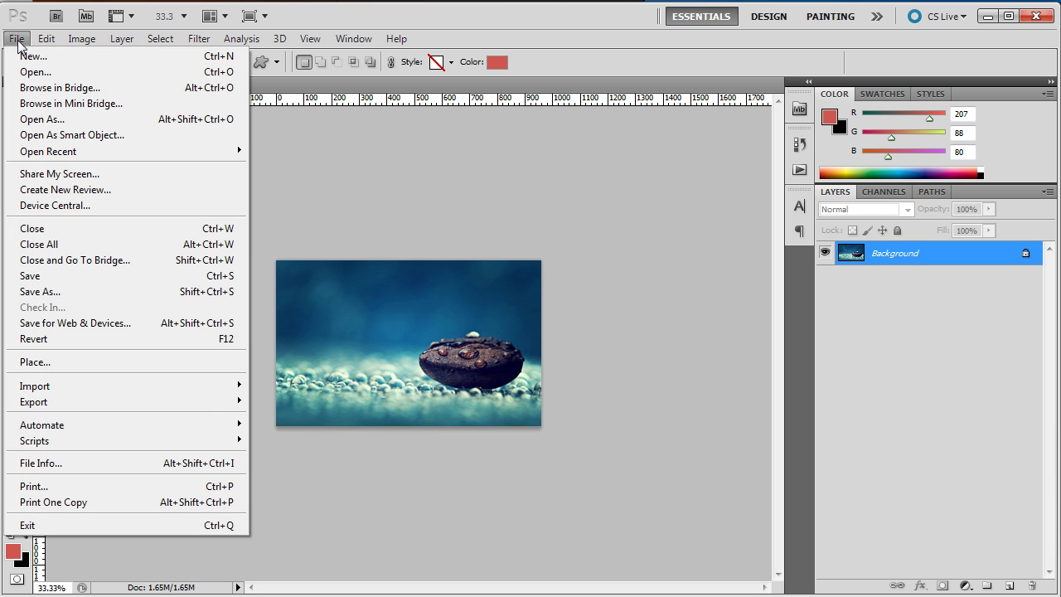
mouse_move(219, 424)
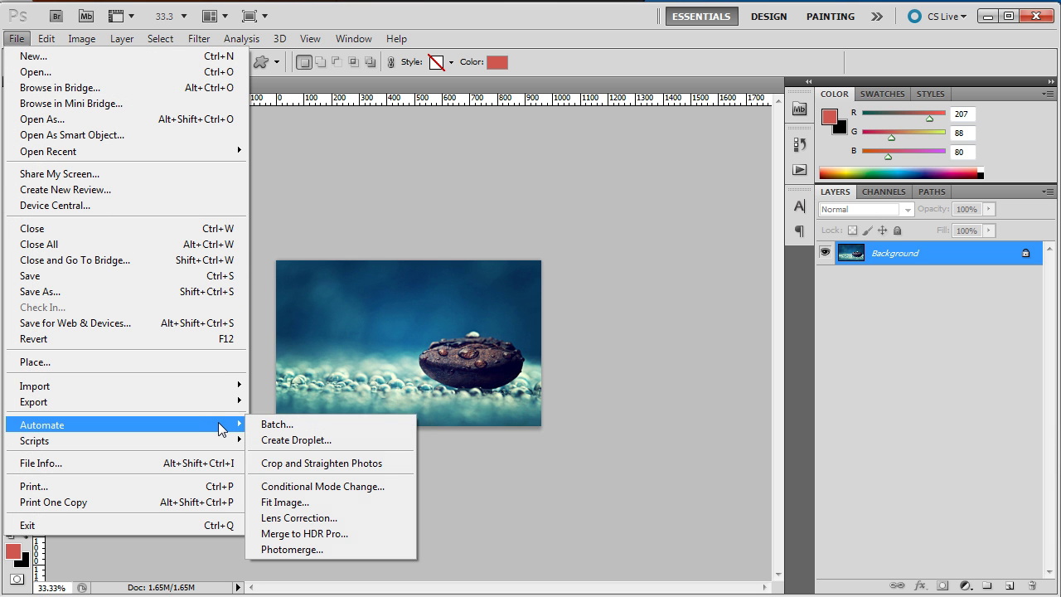
left_click(293, 423)
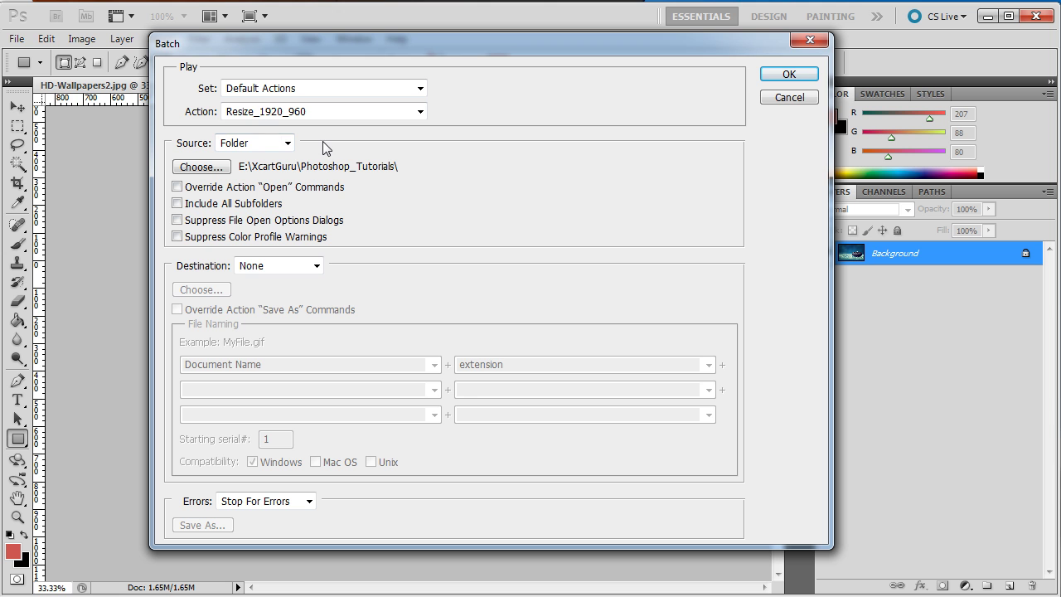
left_click(220, 167)
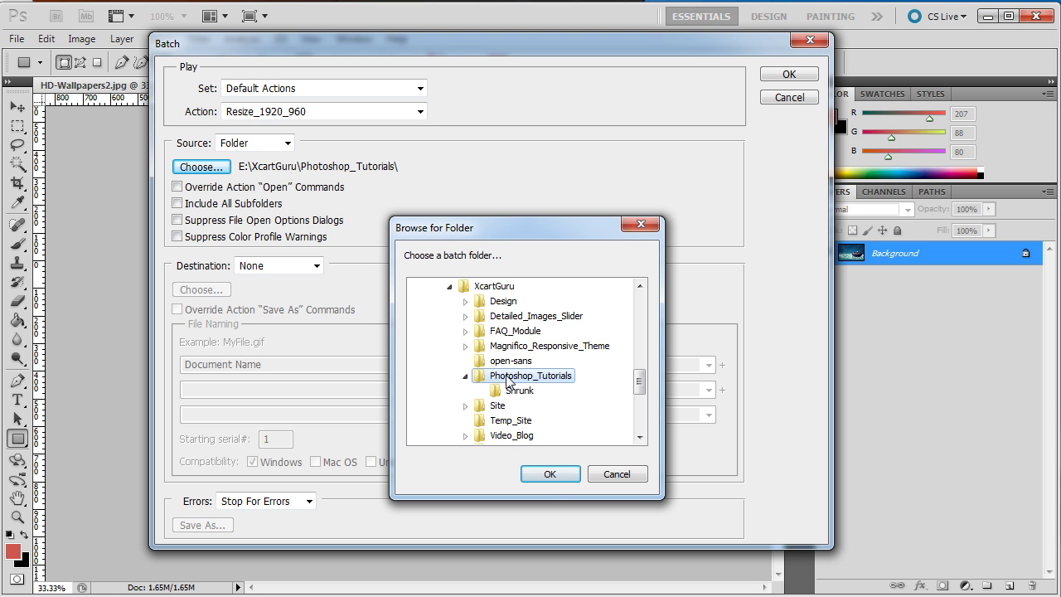
Step: Use Photoshop_Tutorials as the source, keep Destination as None, and run the batch
left_click(548, 474)
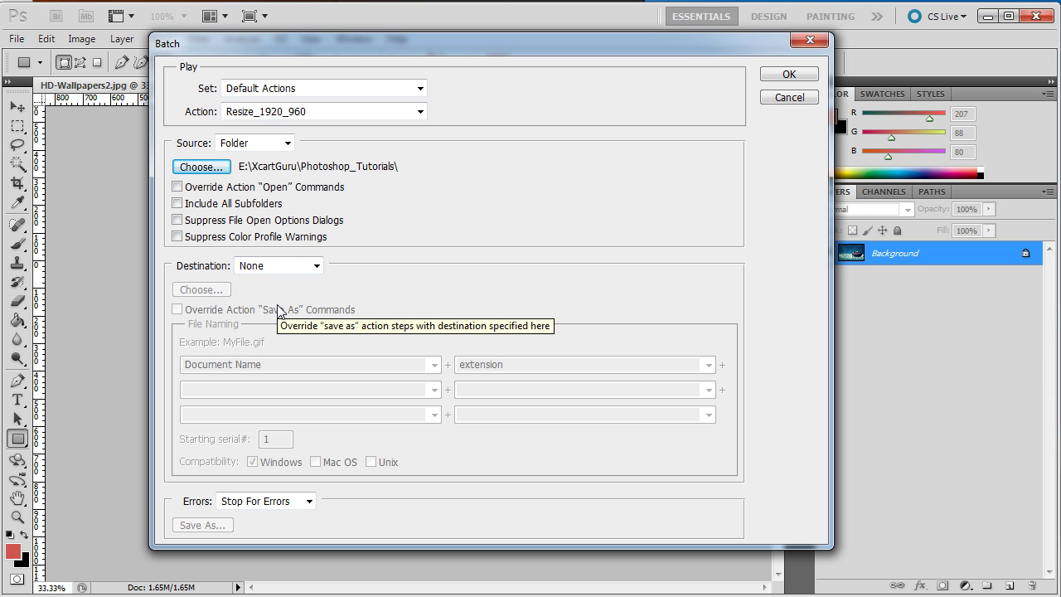
left_click(292, 265)
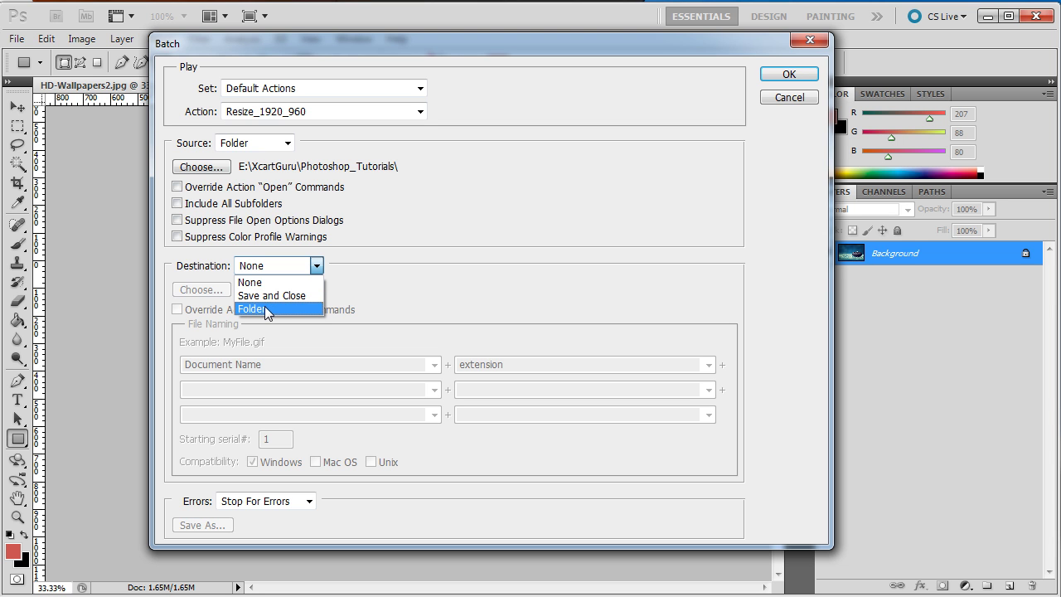
left_click(277, 286)
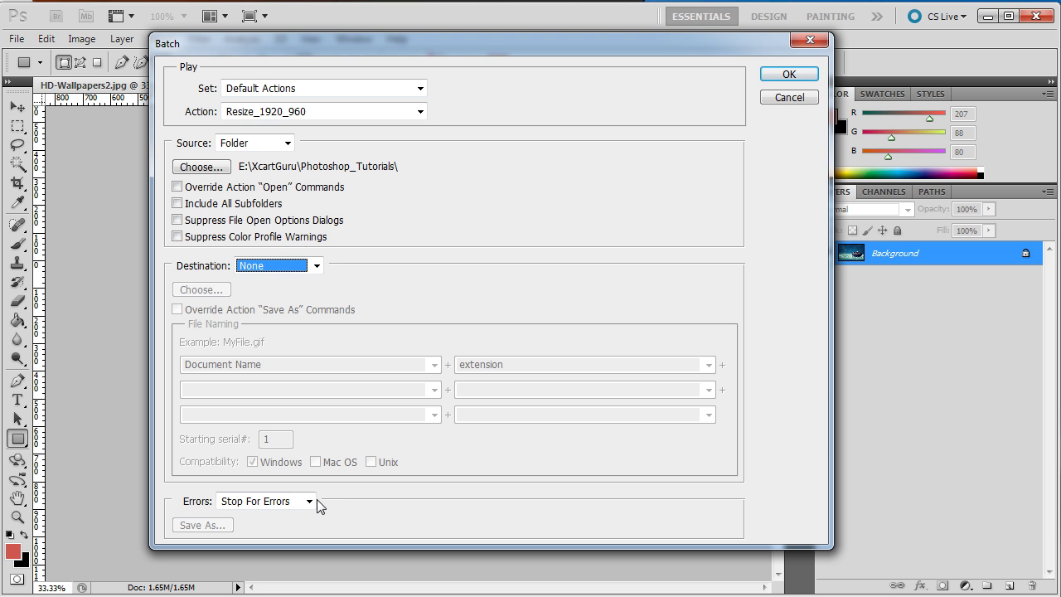
left_click(790, 75)
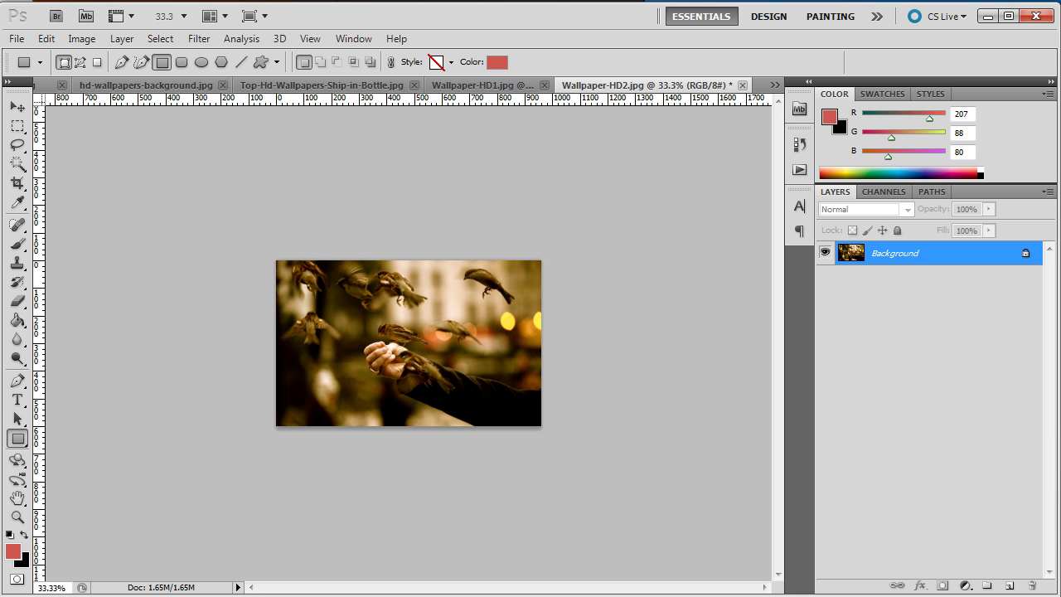
key("alt+Tab")
Step: Open Shrunk and check that all five wallpapers show 960 x 600 in the details pane
left_click_drag(995, 38, 388, 75)
double_click(332, 194)
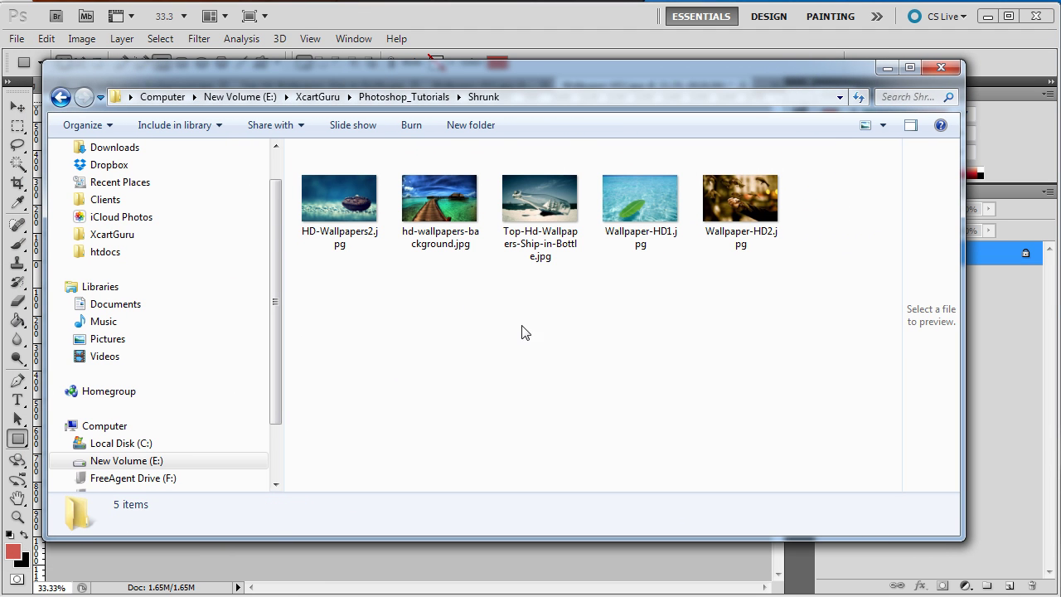
left_click(340, 199)
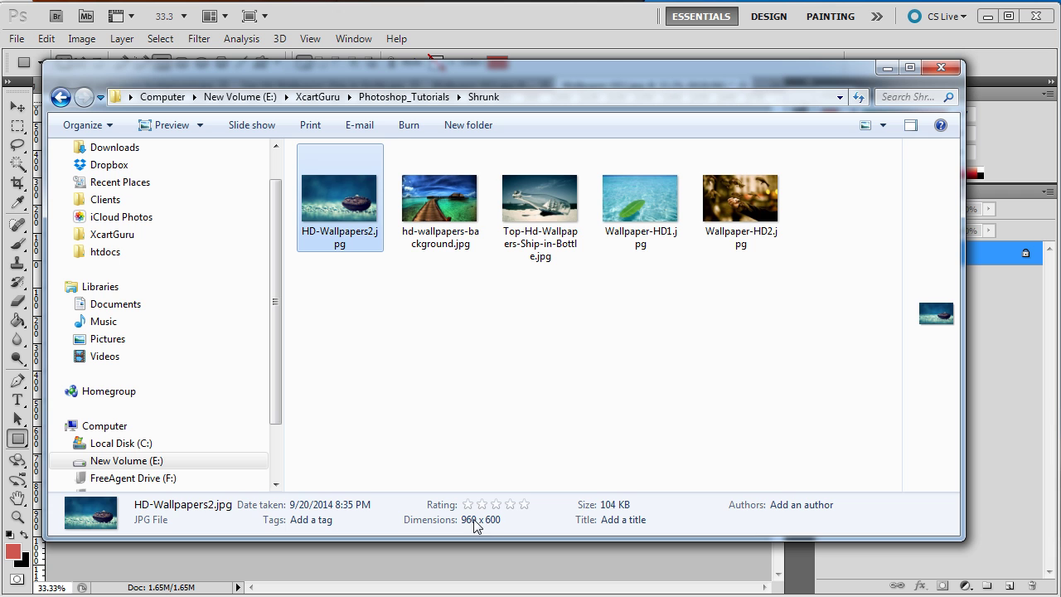
left_click(472, 214)
left_click(547, 211)
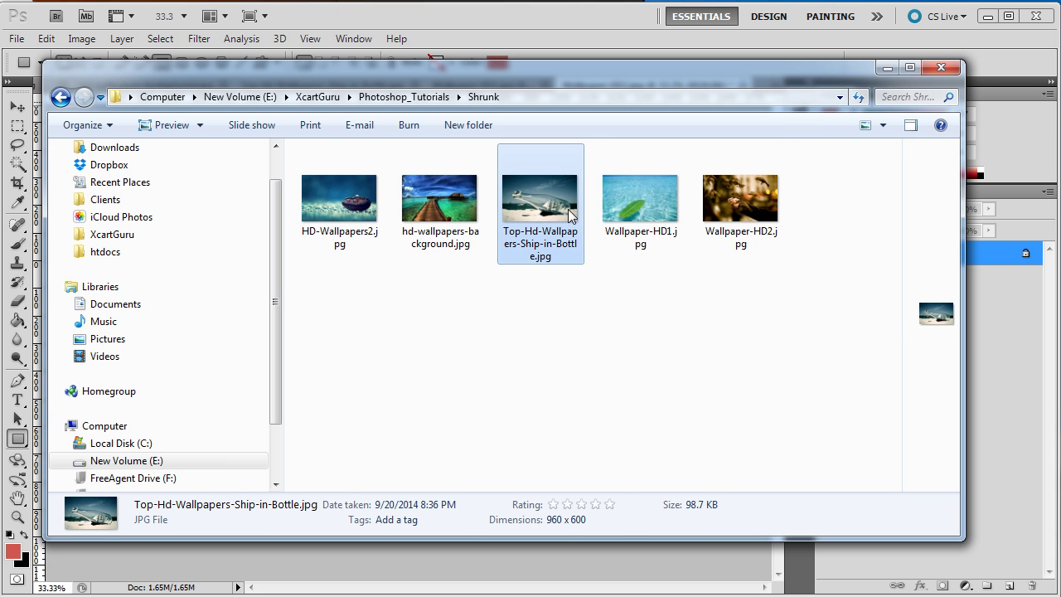
left_click(643, 209)
left_click(741, 203)
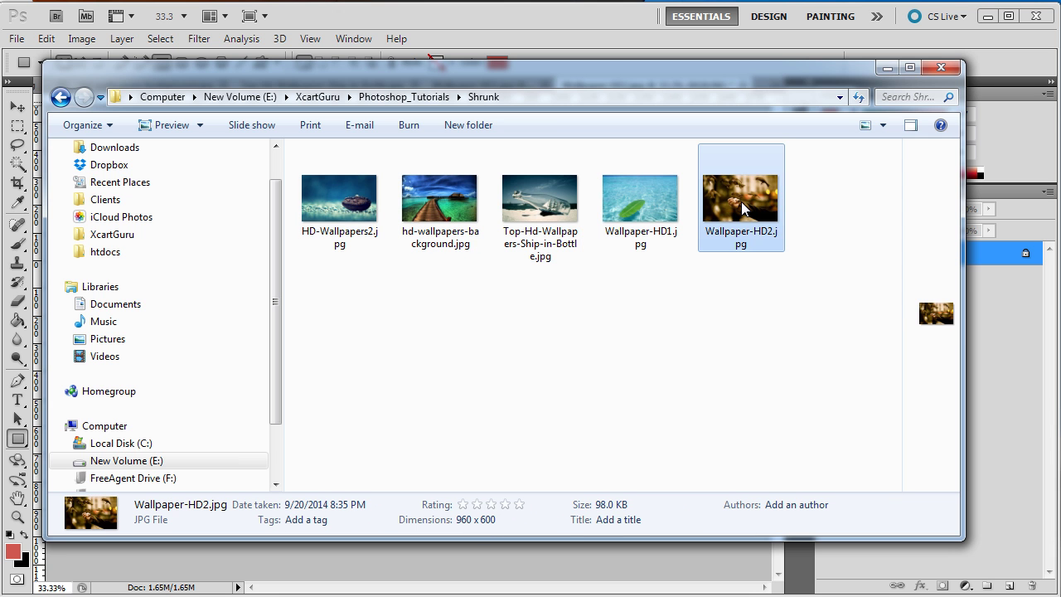